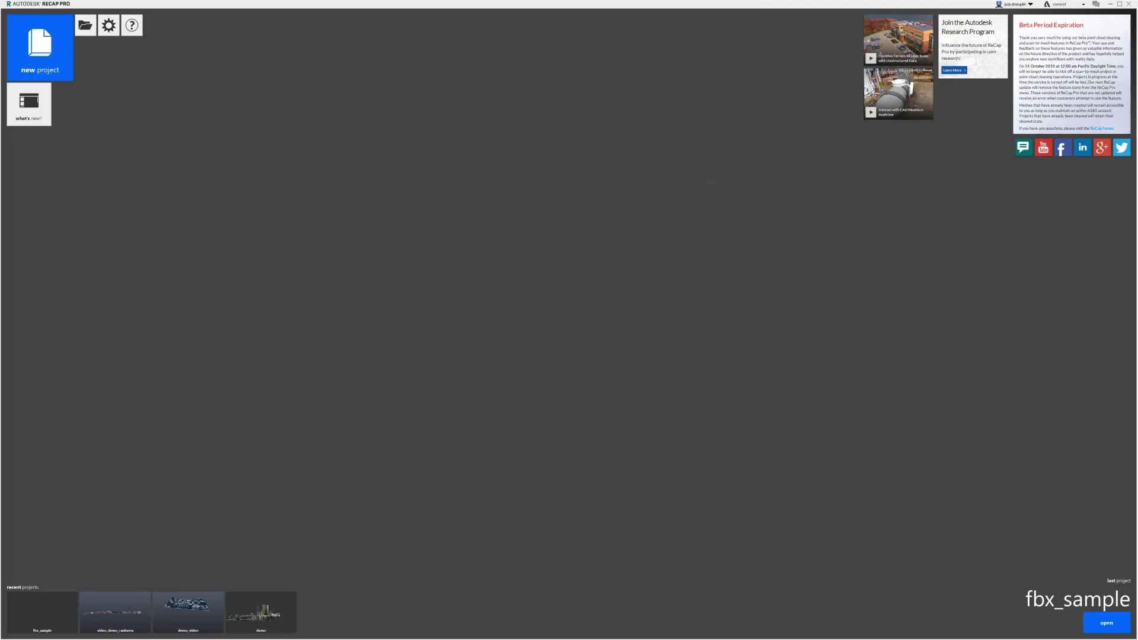
Create a new ReCap project named Canberra_video and proceed to scan import.
click(33, 70)
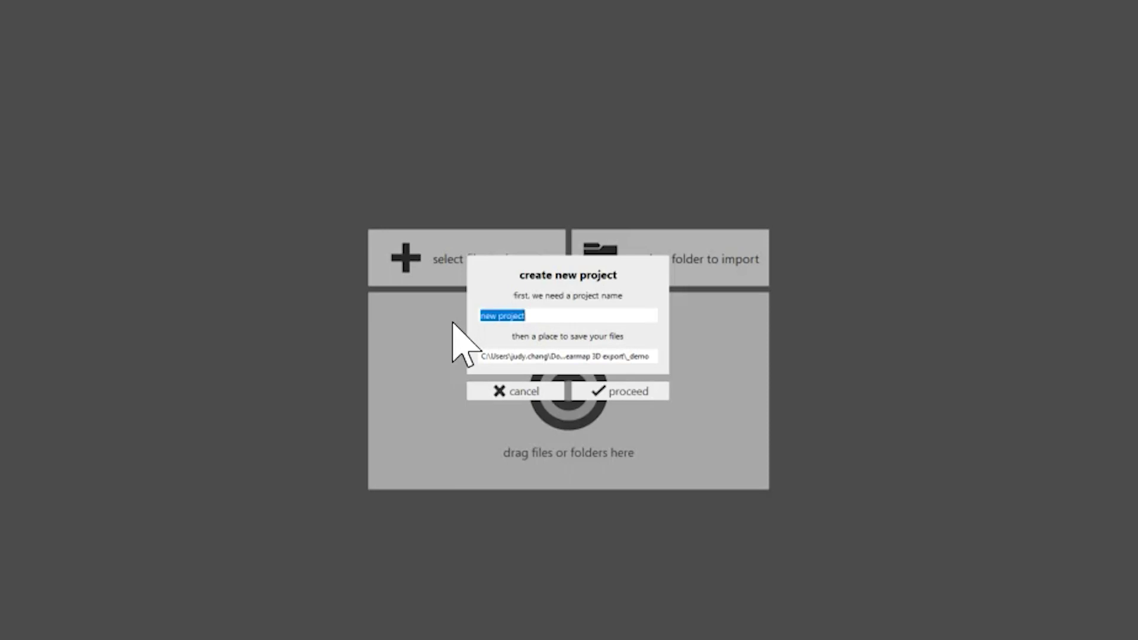
text(Canberra_video)
click(617, 393)
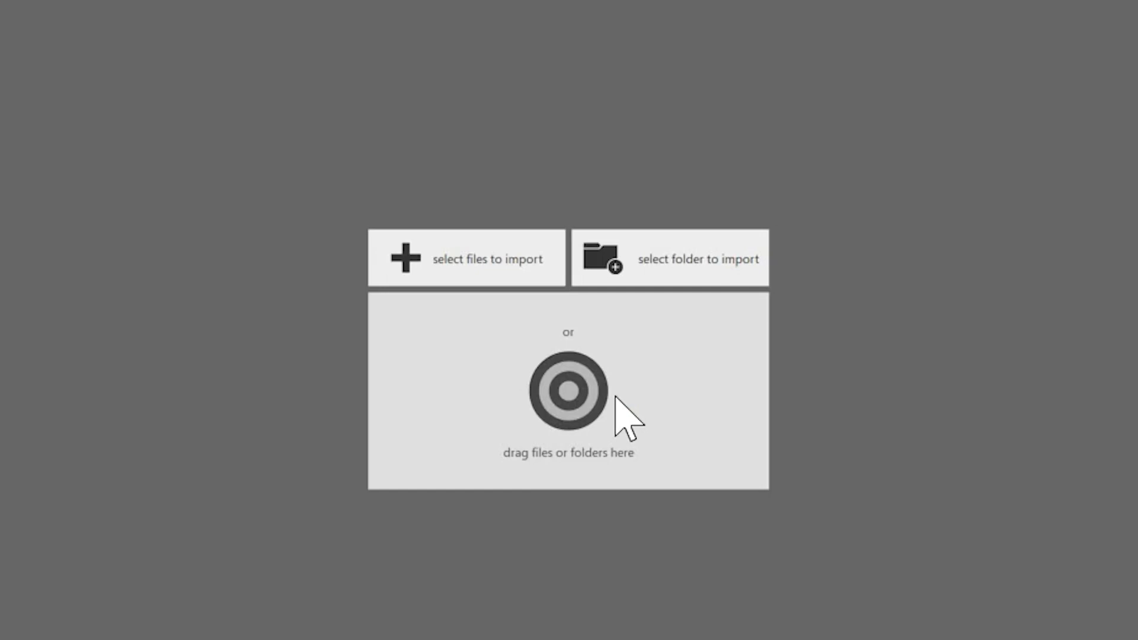
Select the four PointCloud .las tiles from Canberra > PointCloudTiledLAS-0000 (1) for import.
click(465, 250)
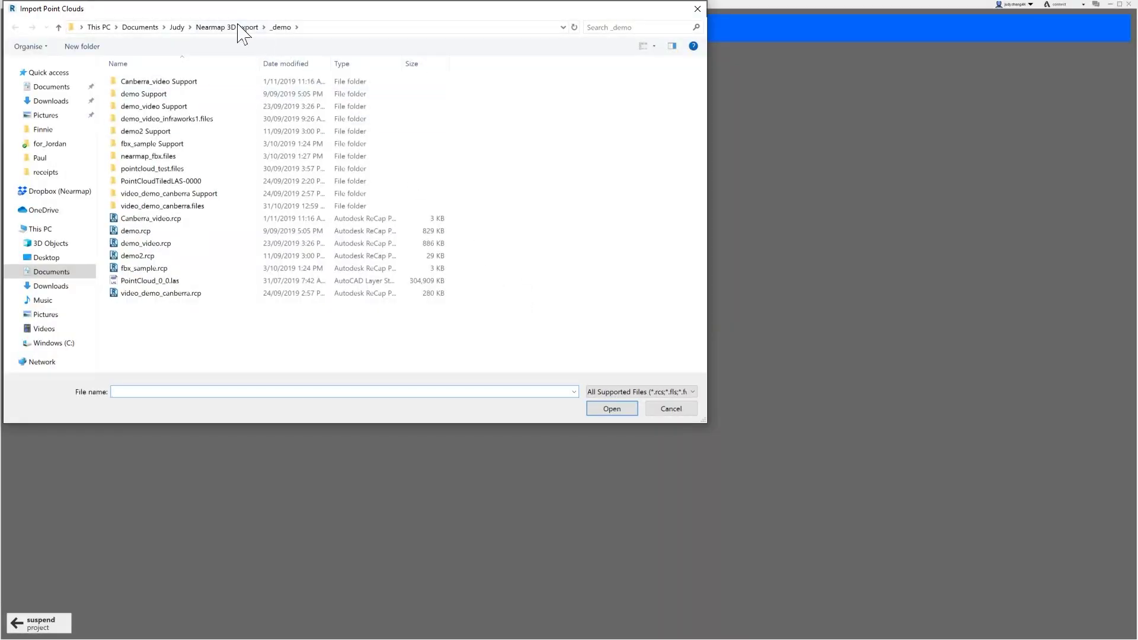
click(238, 28)
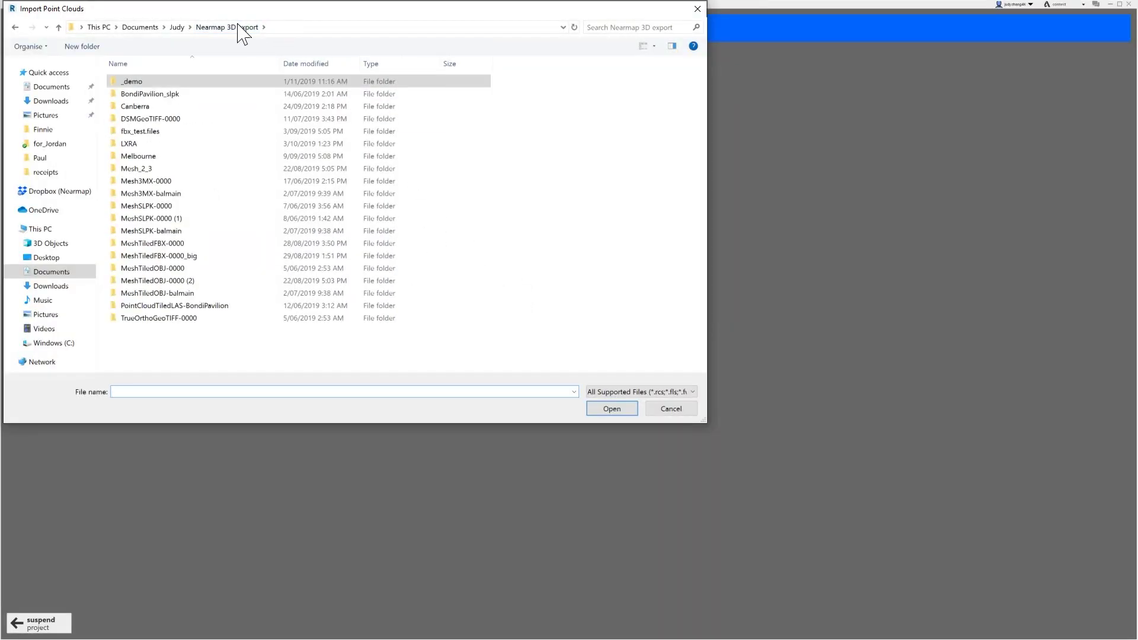
double_click(149, 107)
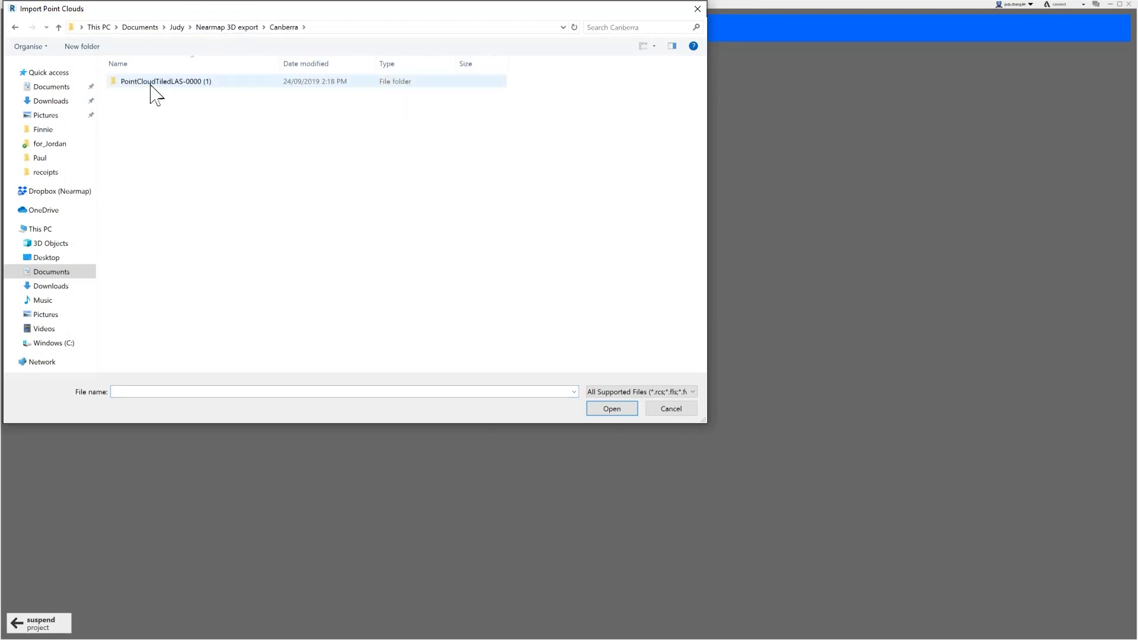
double_click(149, 83)
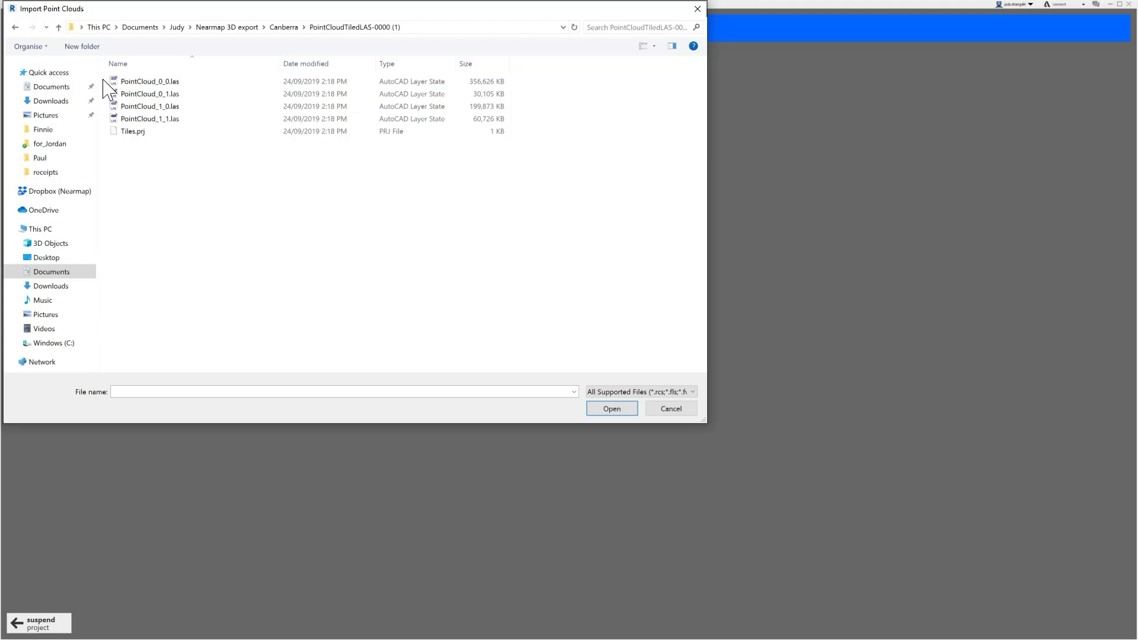
drag(103, 79, 157, 123)
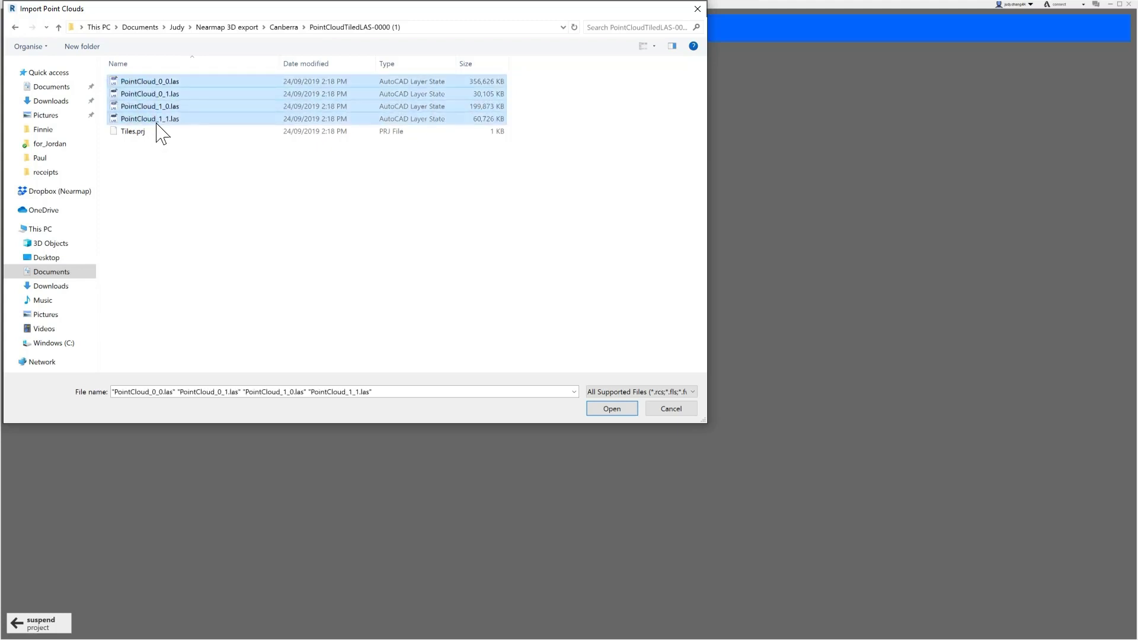
click(627, 409)
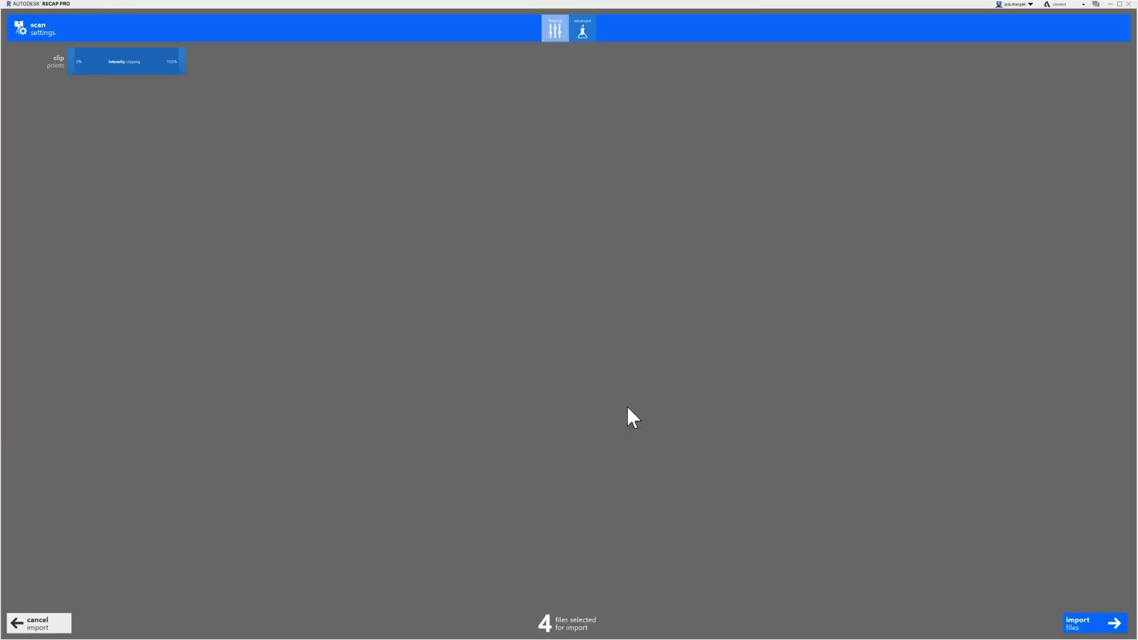
Check the advanced scan settings, import and index the four scans, then launch the project.
click(585, 32)
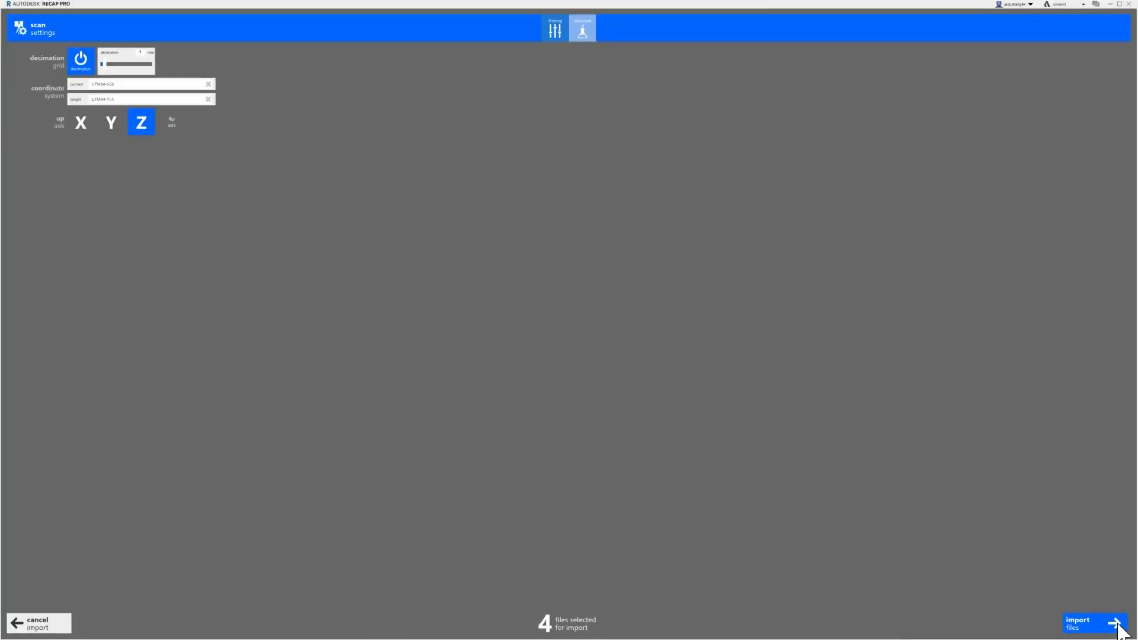
click(1112, 622)
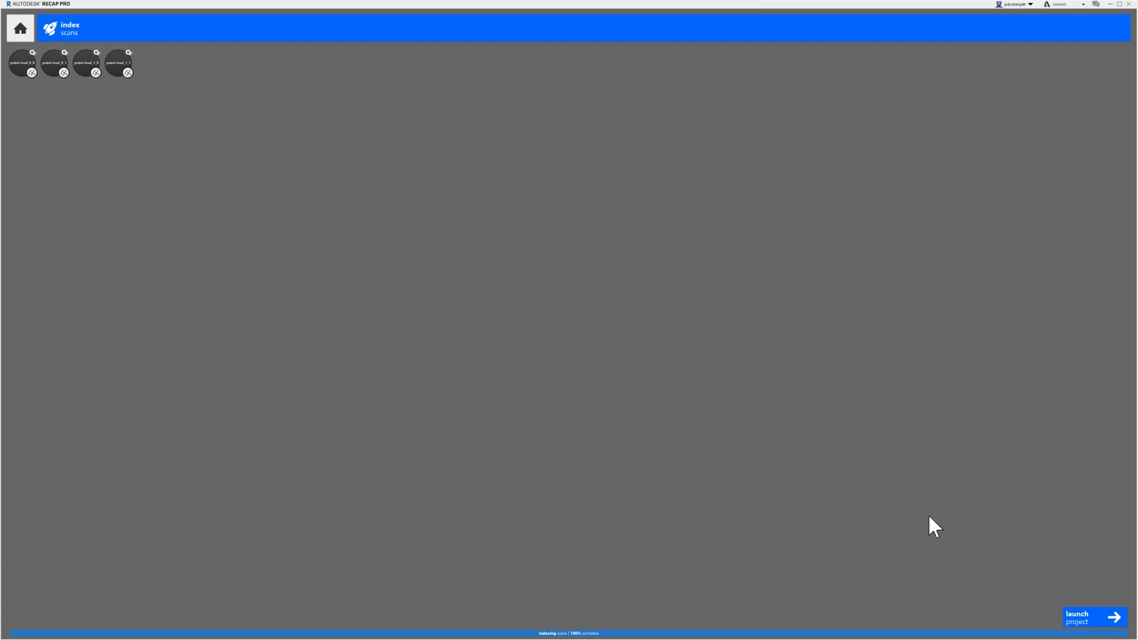
click(1101, 619)
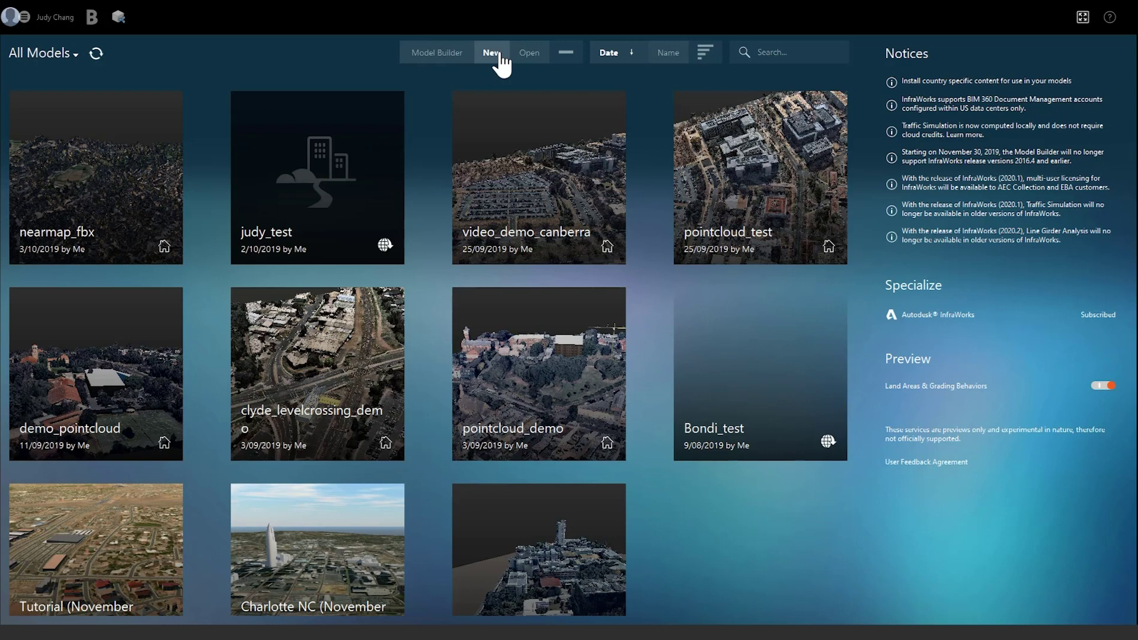
Create a new local InfraWorks model named Canberra_video.
click(500, 57)
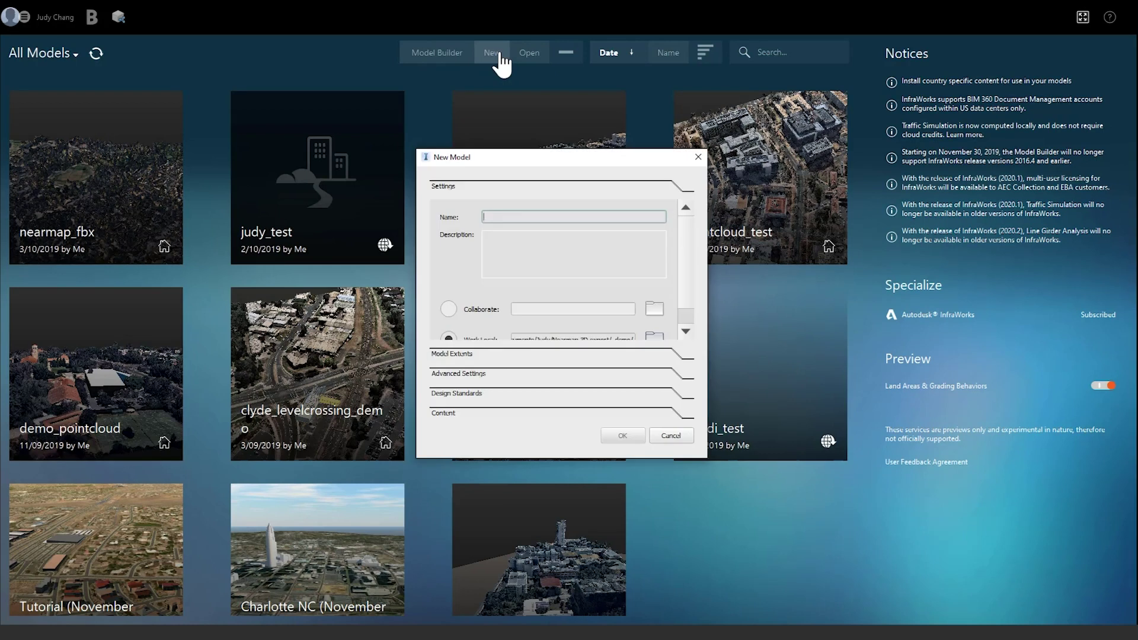
text(Canberra_video)
scroll(630, 273, down, 1)
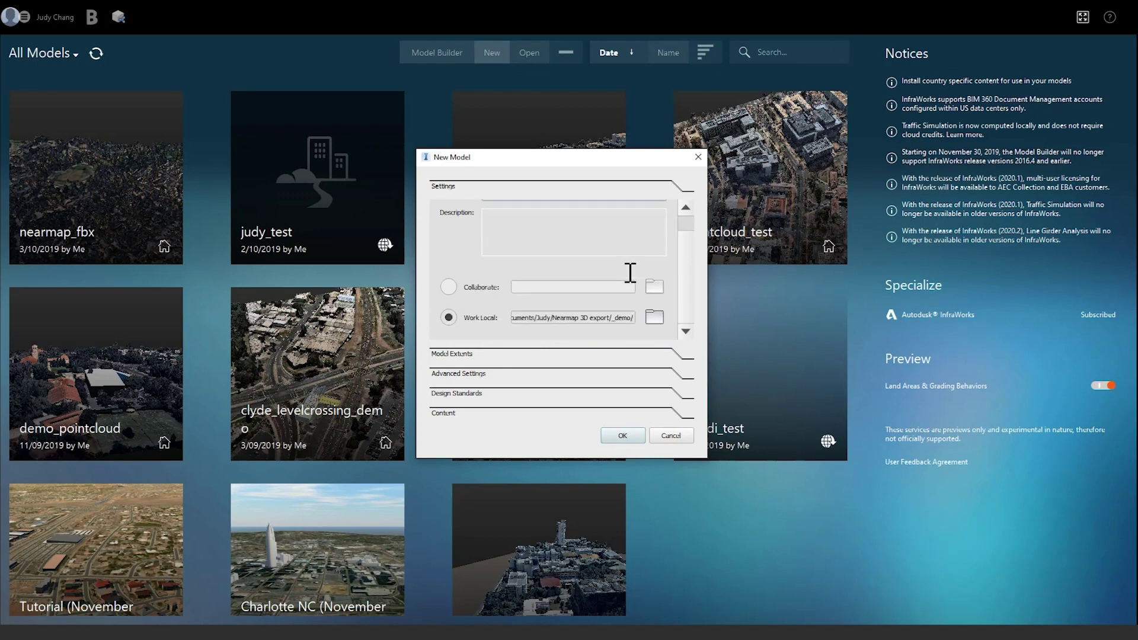
click(617, 439)
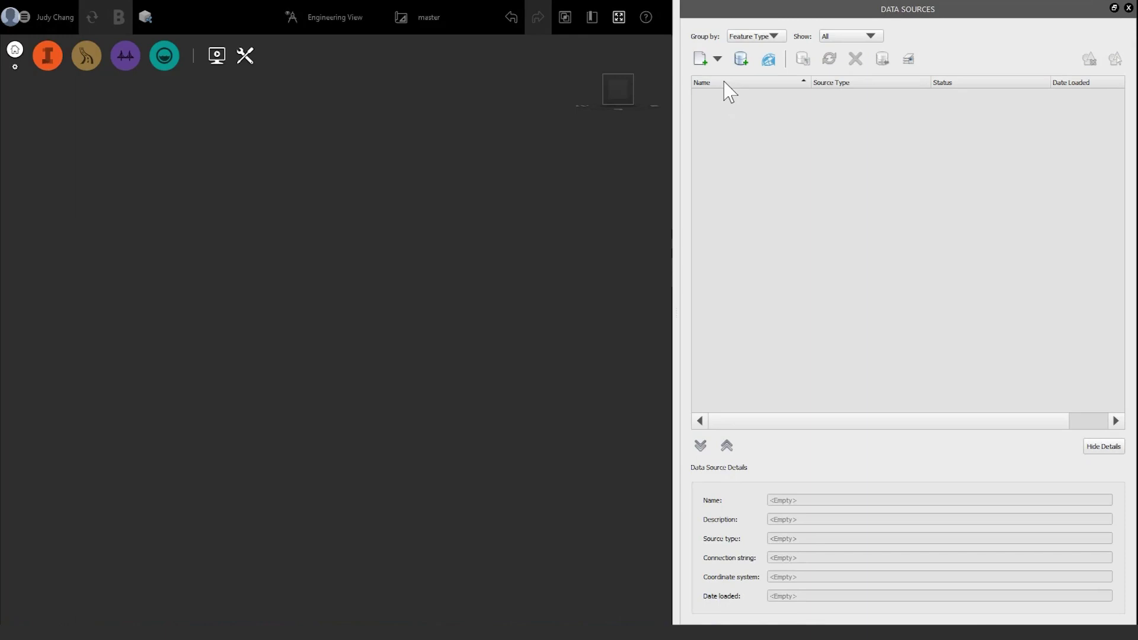
Add Canberra_video.rcp as a point cloud data source.
click(718, 59)
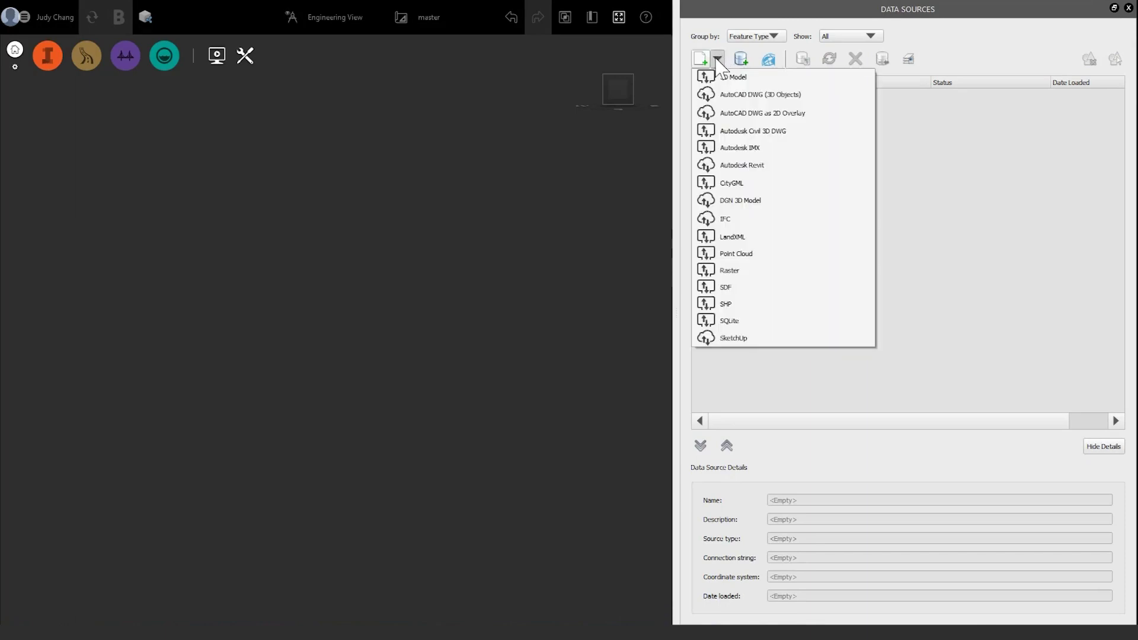
click(735, 257)
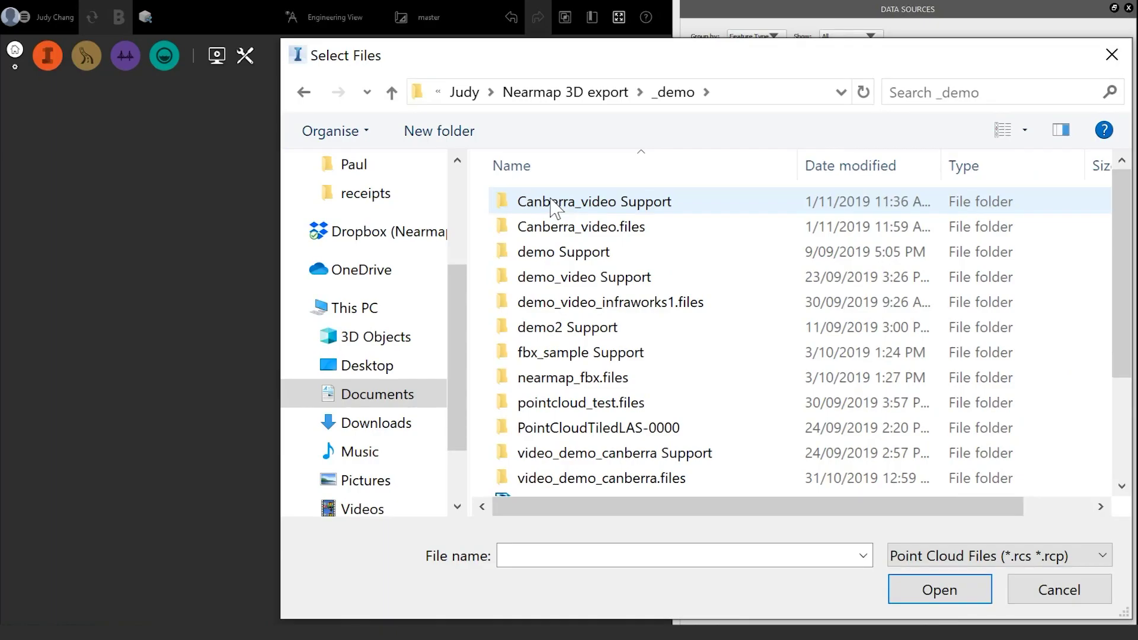
scroll(552, 205, down, 2)
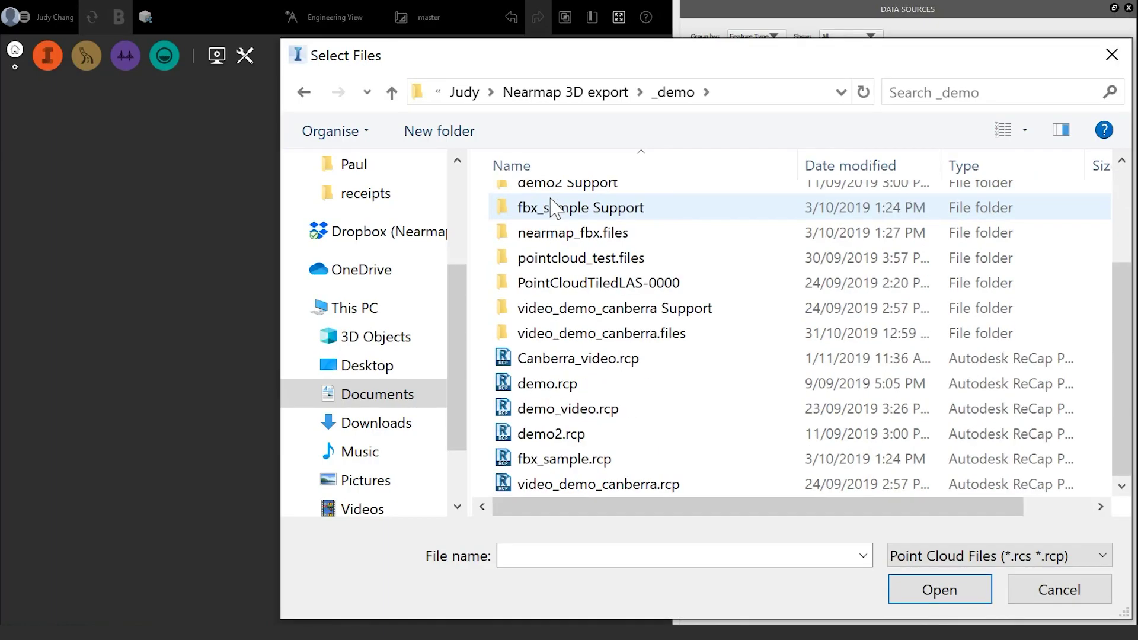
double_click(575, 359)
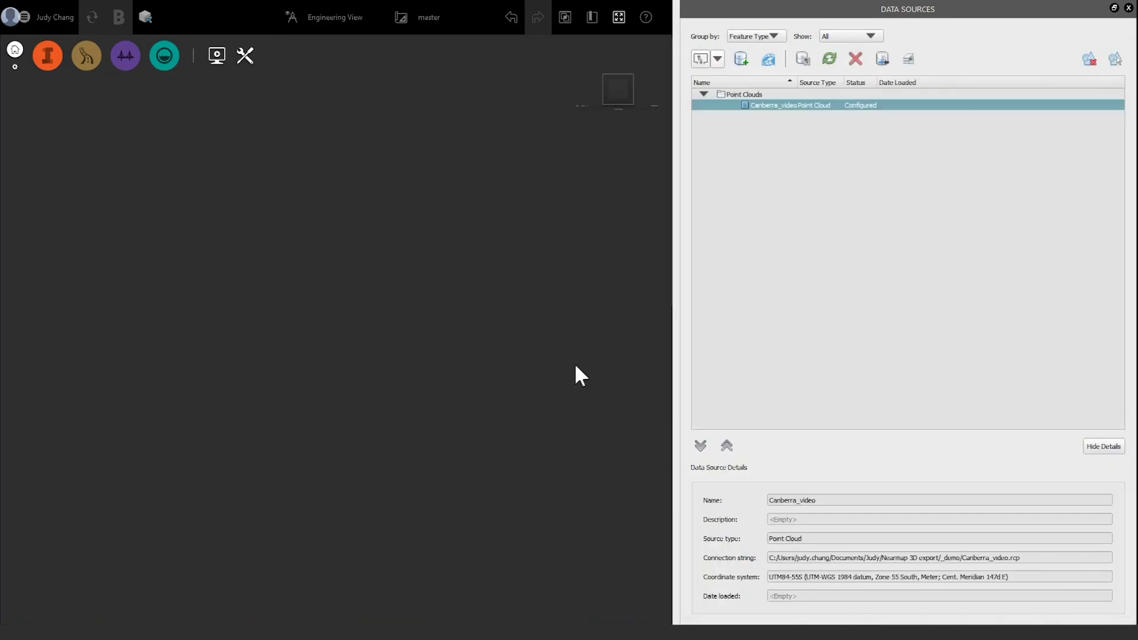
Configure the Canberra_video source with UTM84-55S coordinates and refresh to load it.
right_click(857, 116)
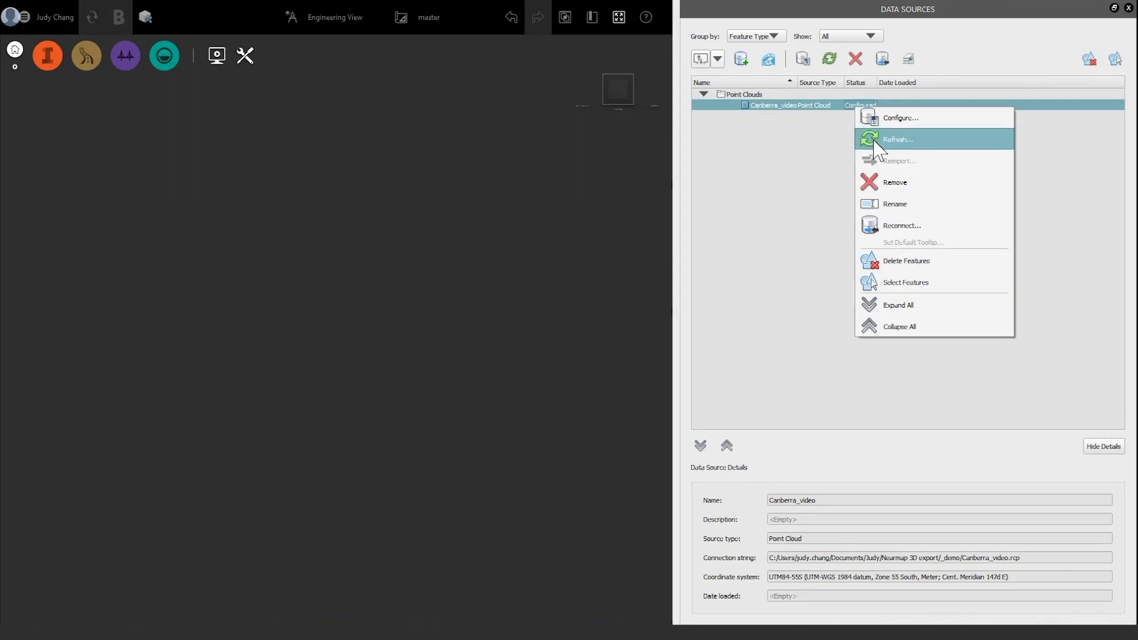
click(885, 121)
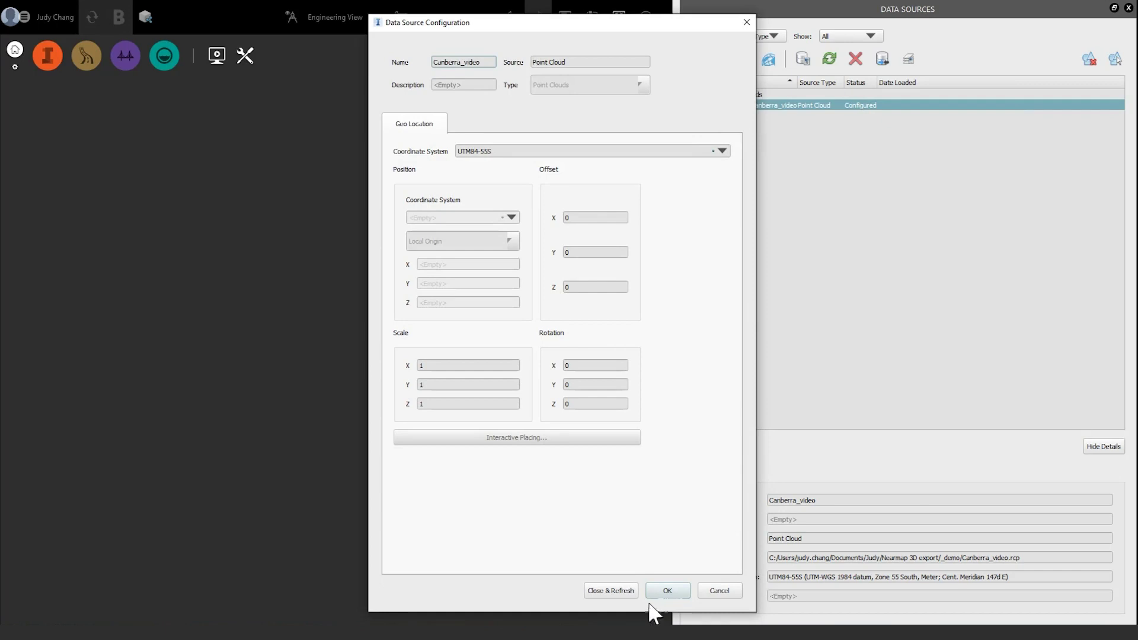
click(608, 592)
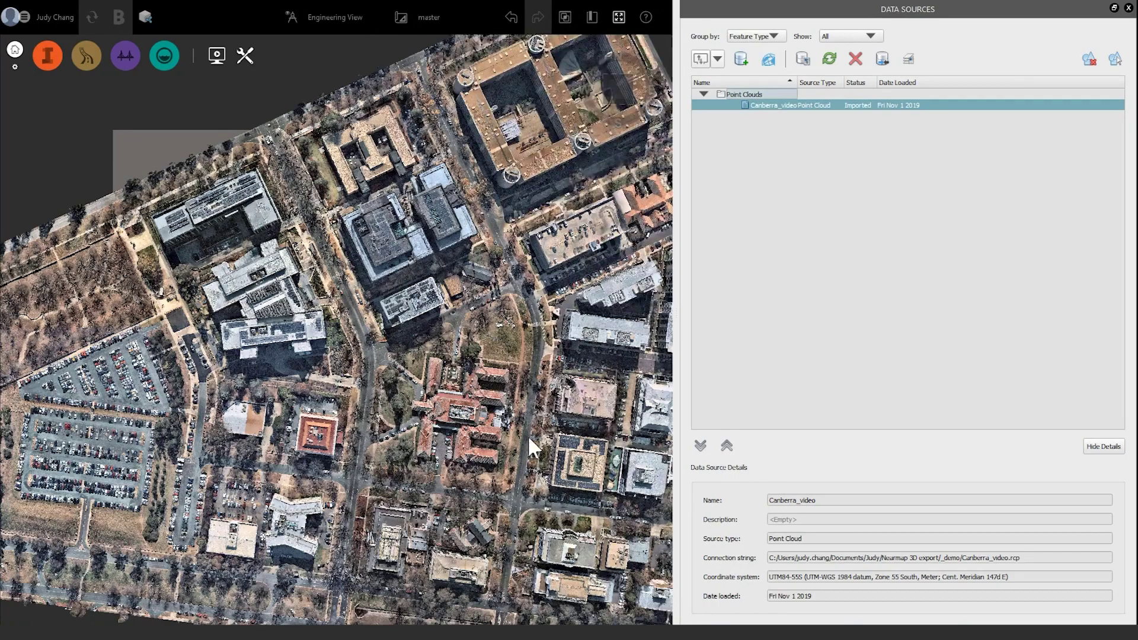
Widen the 3D view, then zoom out and orbit to see the whole Canberra point cloud.
drag(678, 198, 871, 198)
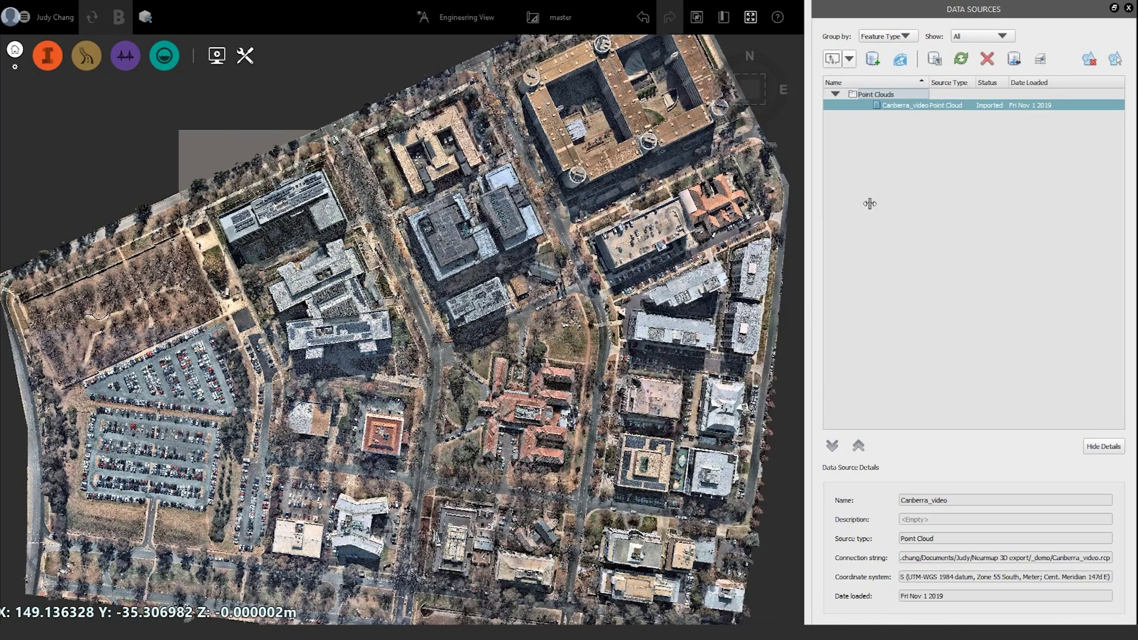
scroll(450, 293, down, 5)
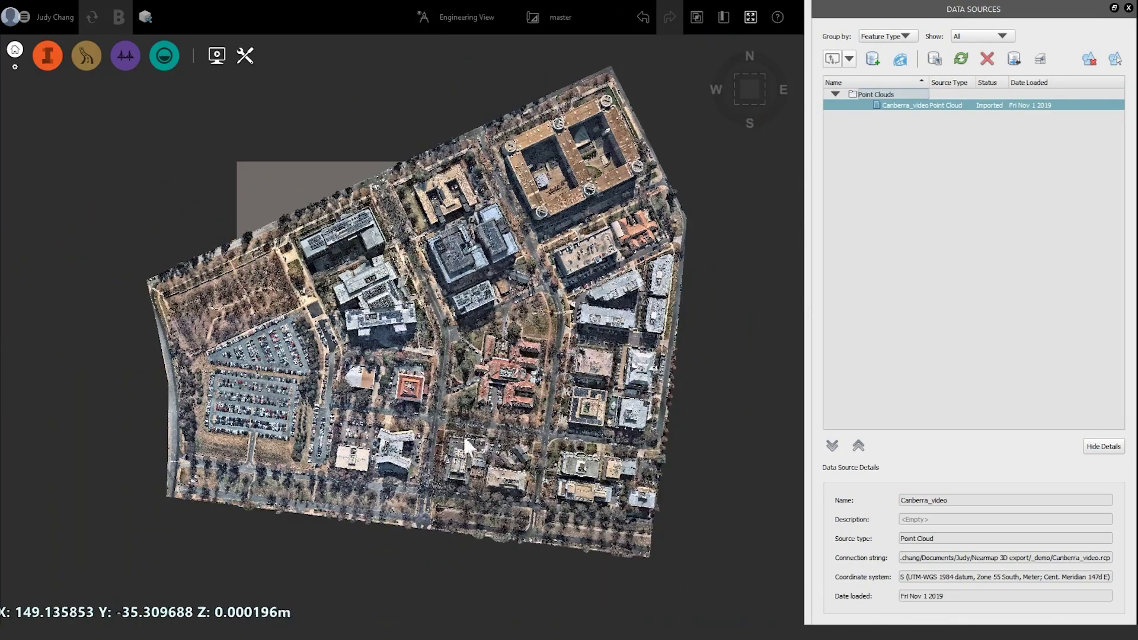
middle_drag(463, 437, 479, 509)
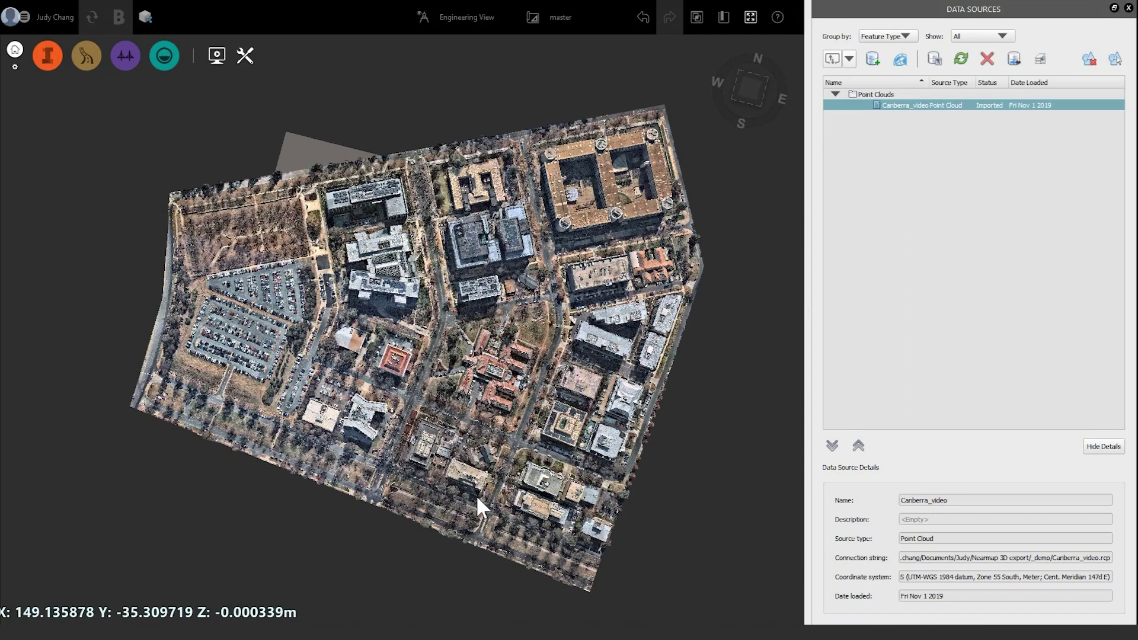
middle_drag(475, 496, 478, 493)
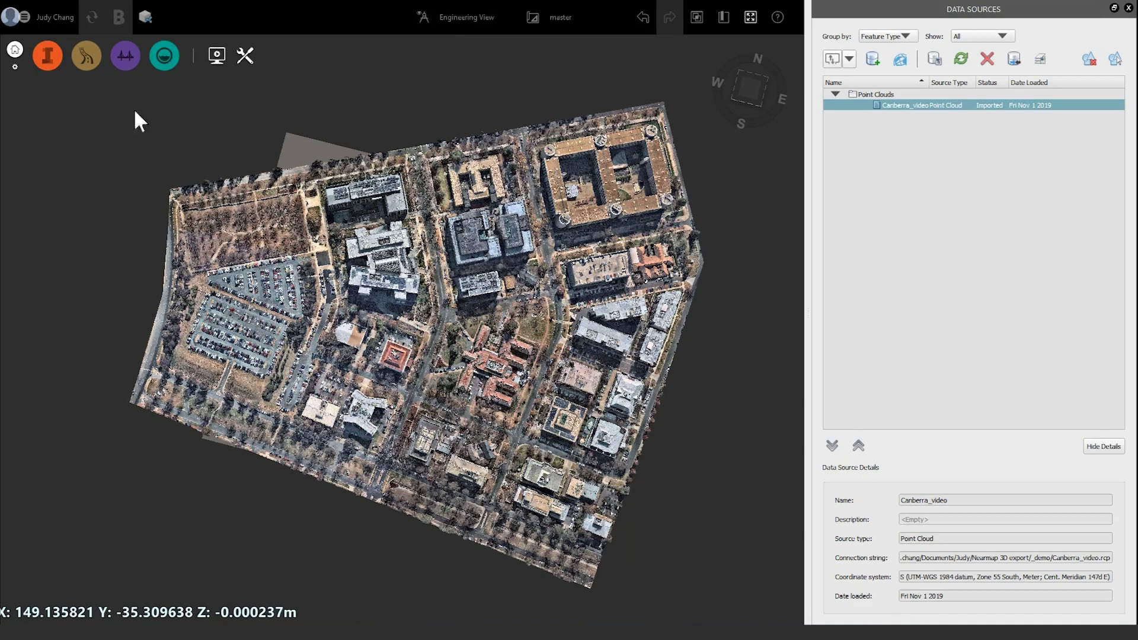
Generate terrain from the Canberra_video point cloud with Point Cloud Terrain processing.
click(48, 57)
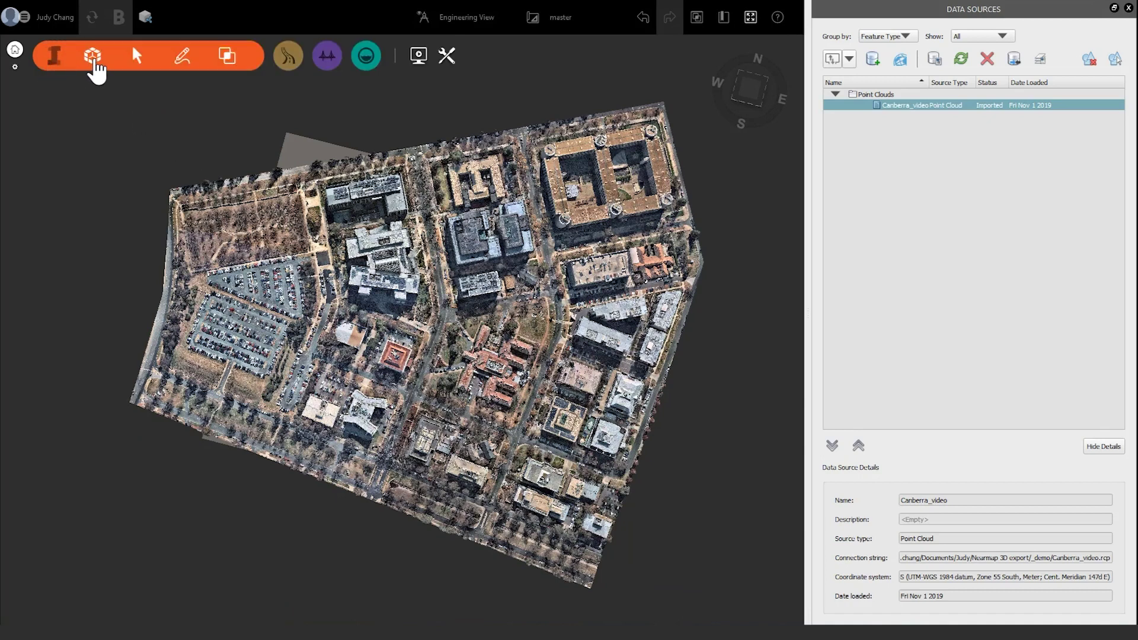
click(94, 59)
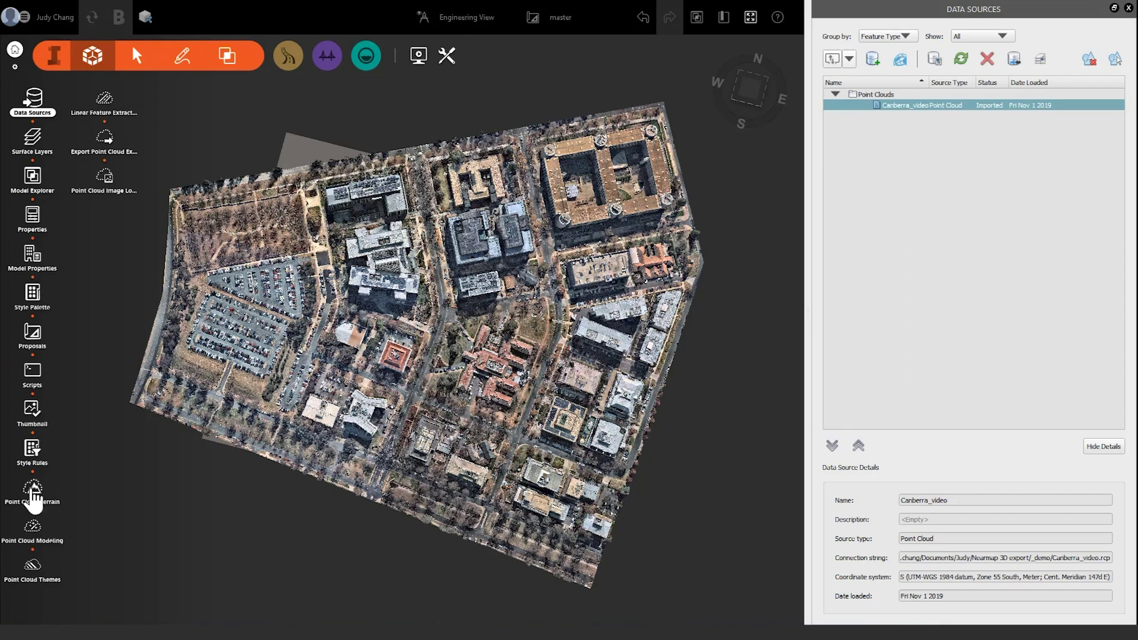
click(33, 488)
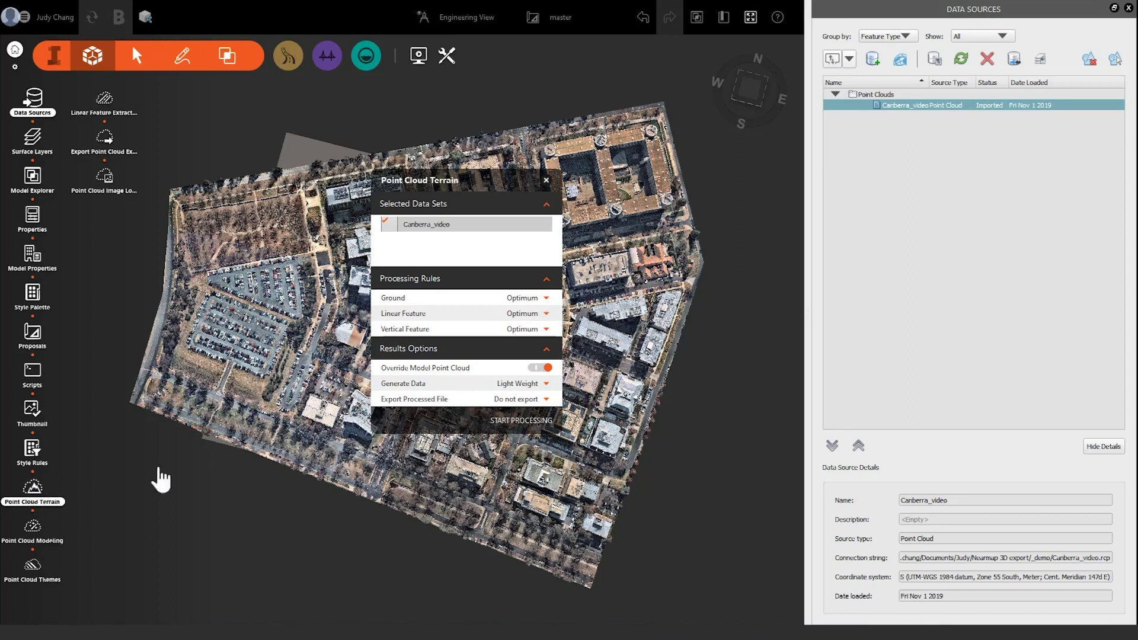
click(519, 422)
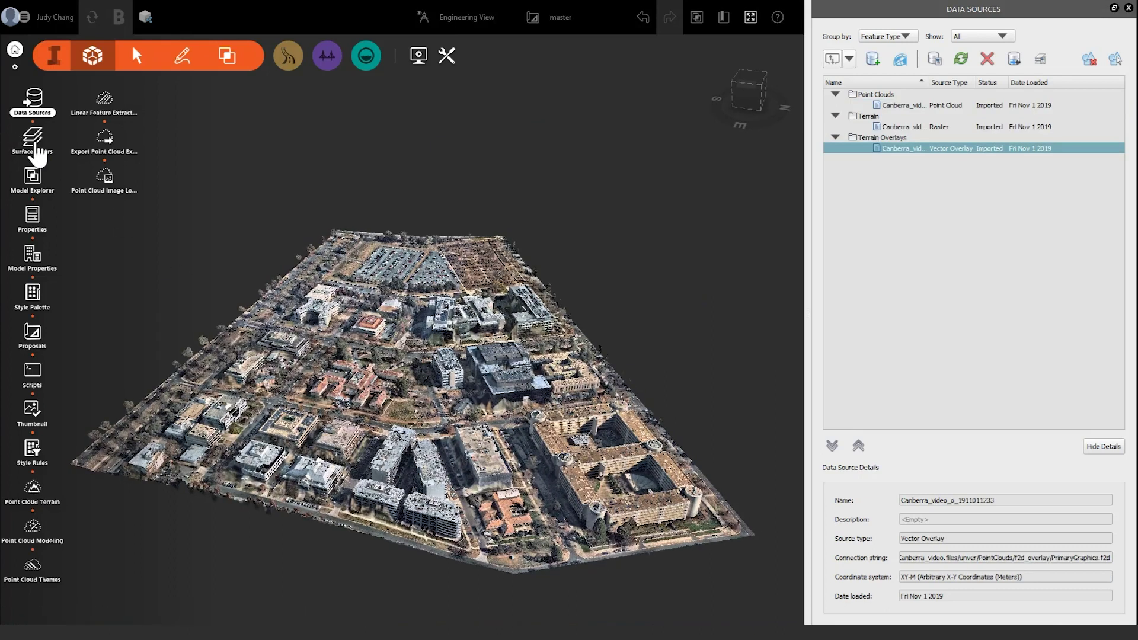
Review the surface layers with the terrain overlay on the ground and accept them.
click(36, 145)
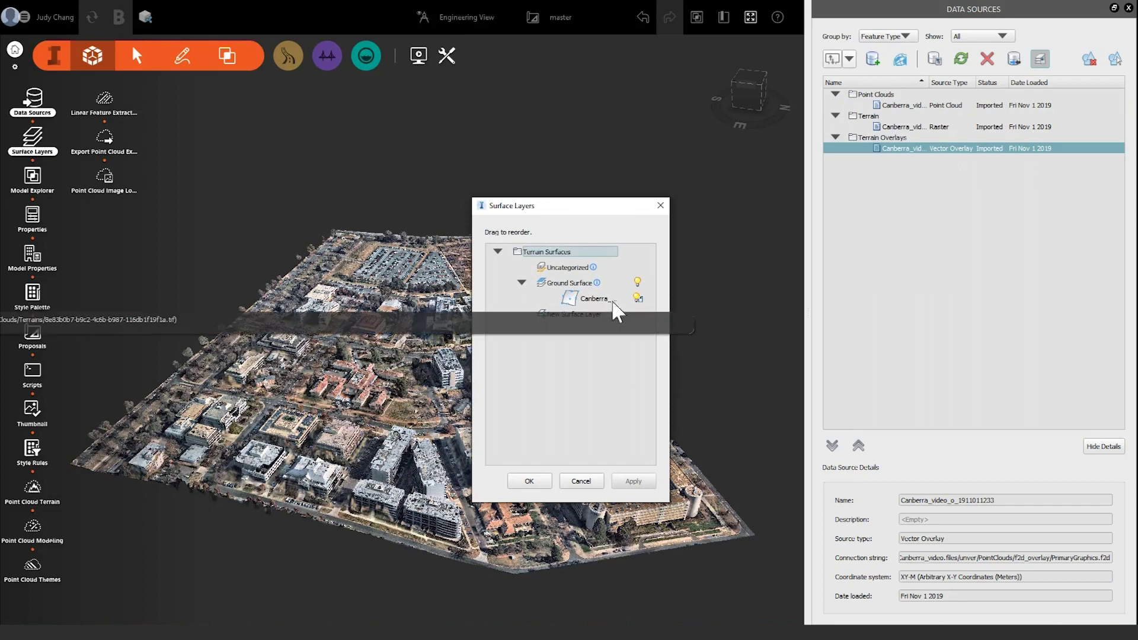
drag(669, 301, 770, 301)
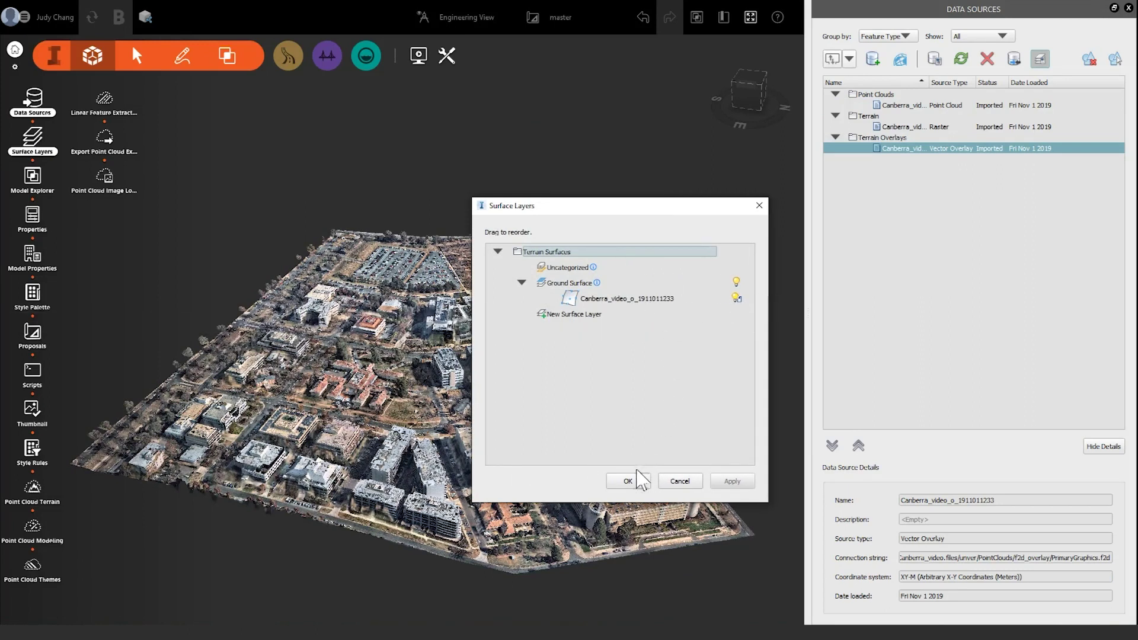
click(631, 481)
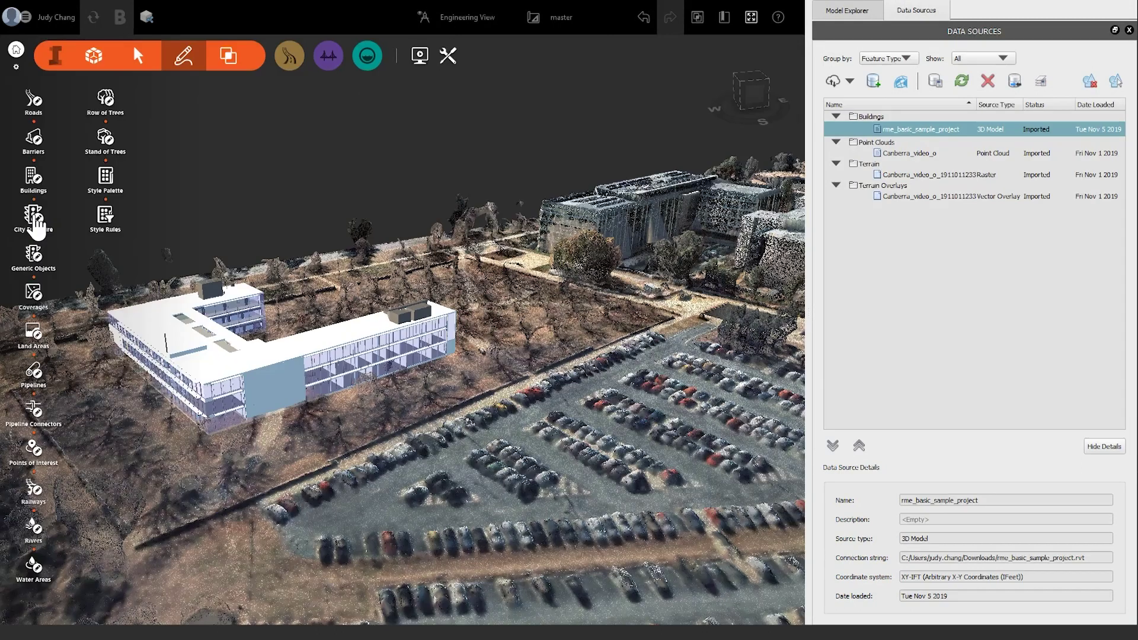
Import the rme_basic_sample_project Revit model as a building and set its height on the terrain.
click(34, 221)
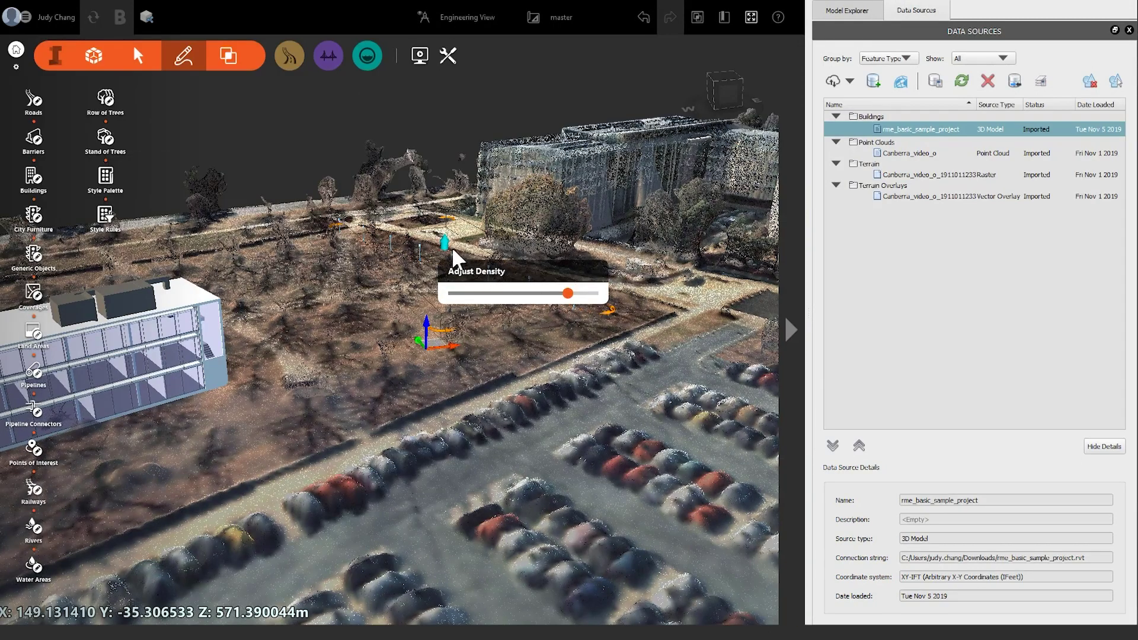
click(445, 239)
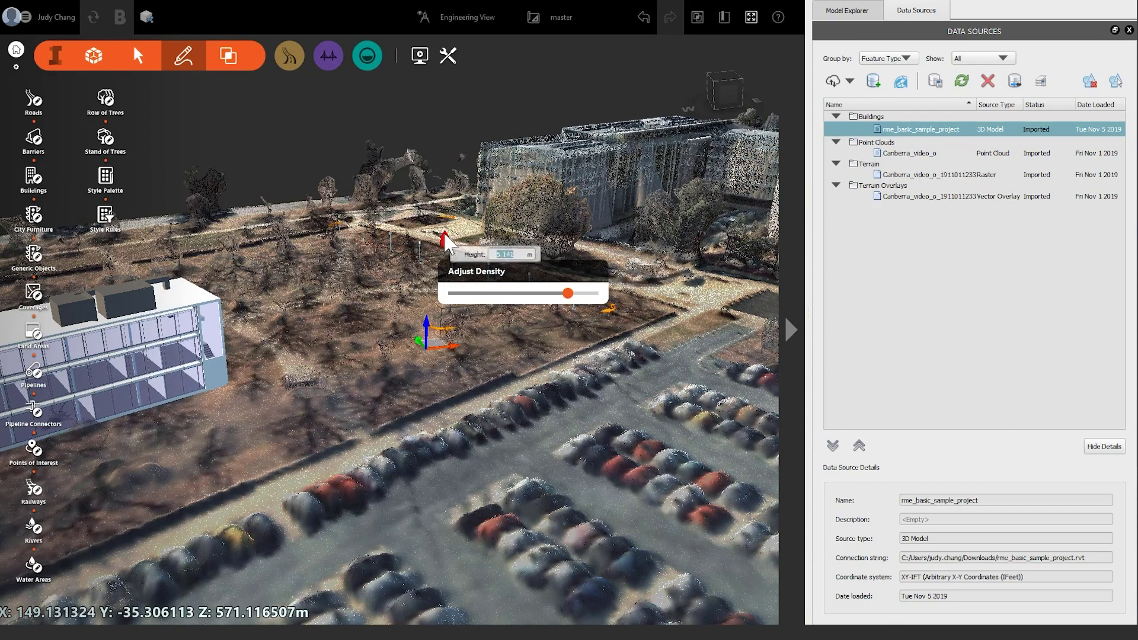
key(Return)
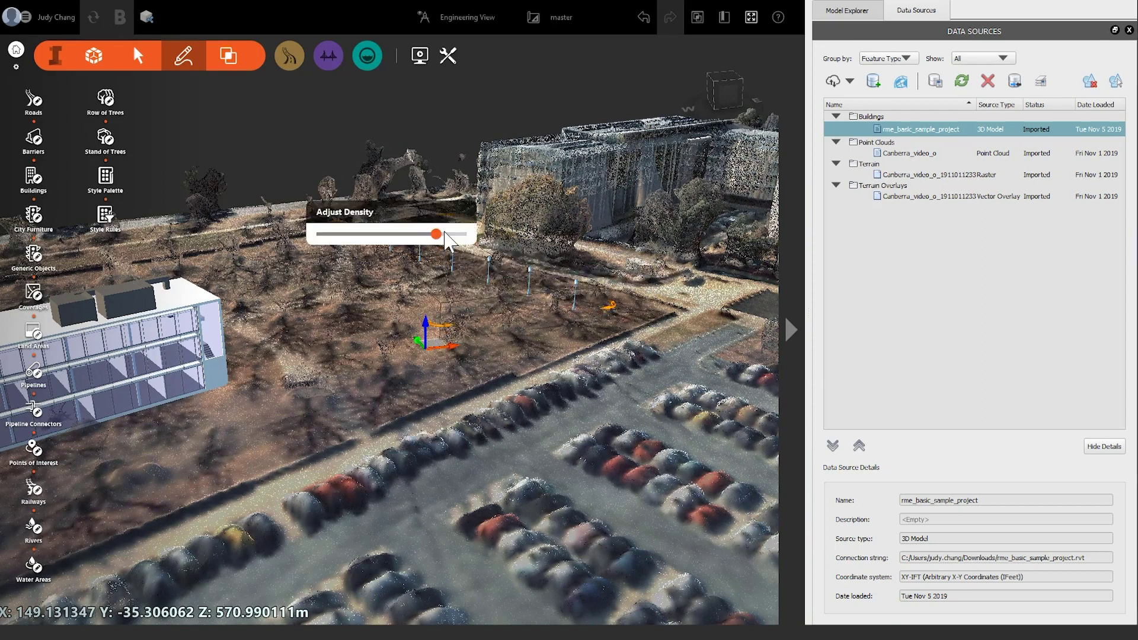
key(Escape)
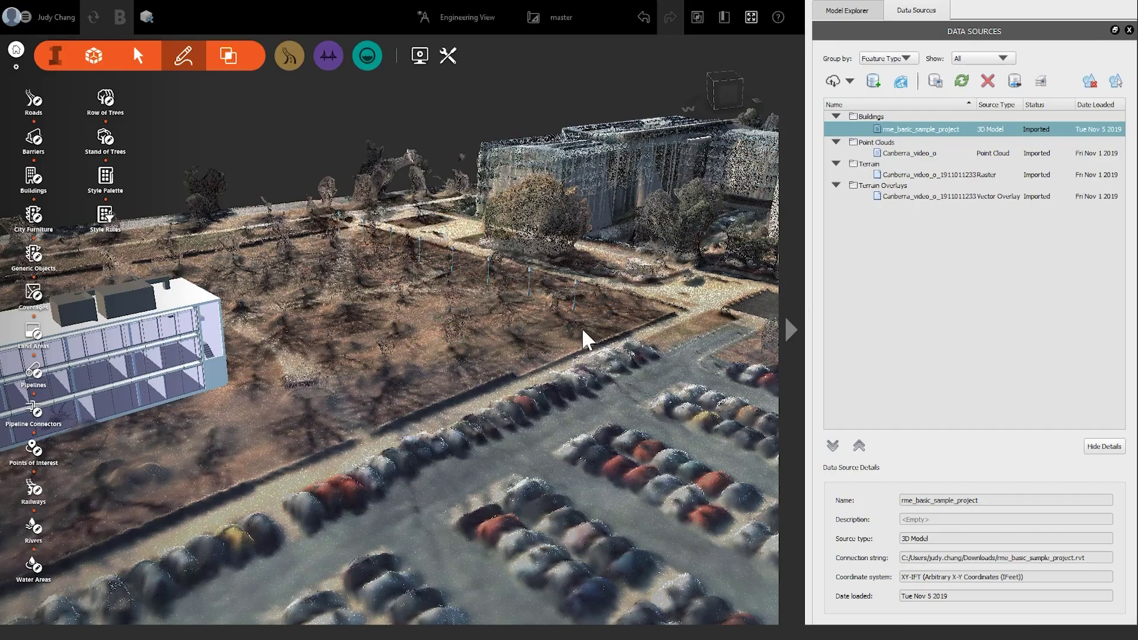